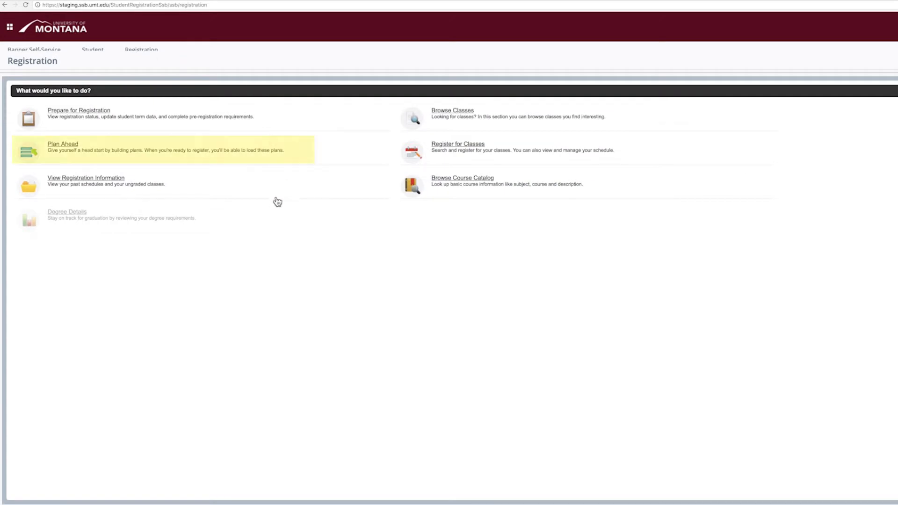
# - Start a new Plan Ahead plan for Autumn Semester 2018 and show its Degree Works plan courses
pyautogui.click(75, 147)
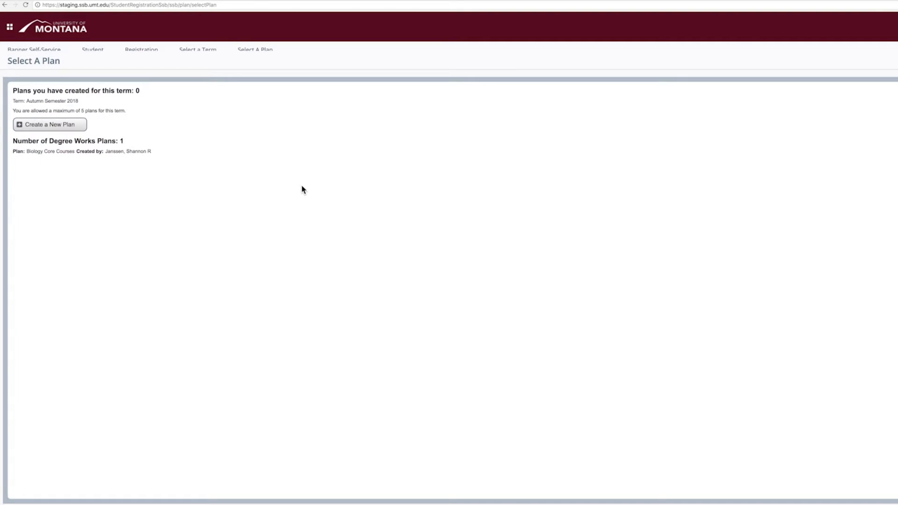
pyautogui.click(77, 129)
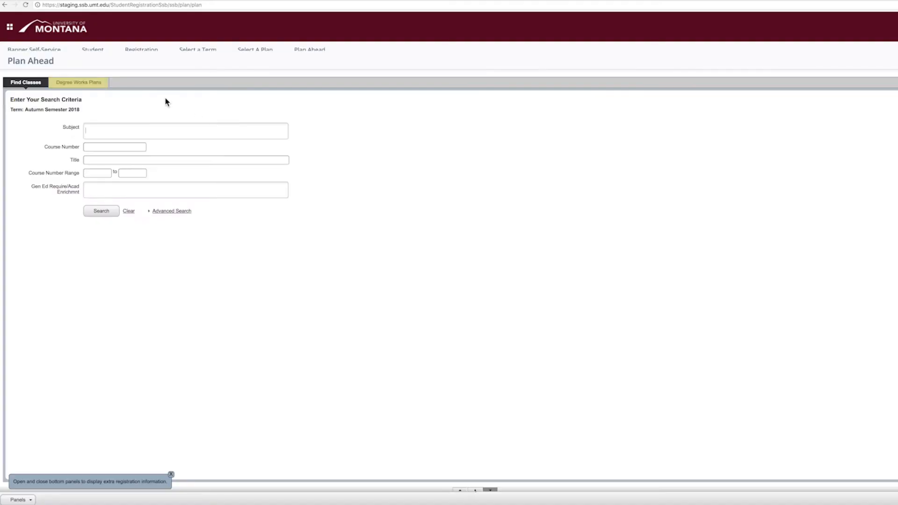
pyautogui.click(68, 83)
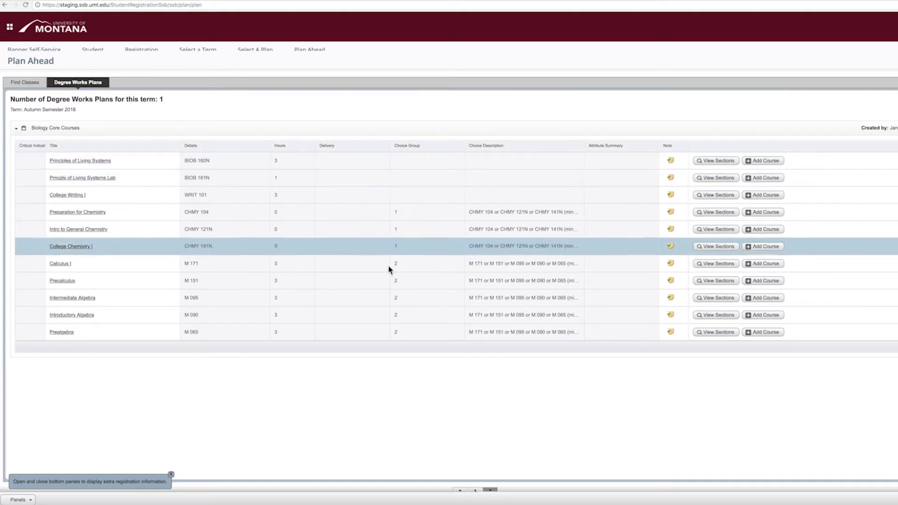
# - Add Principles of Living Systems, its lab, College Writing I, College Chemistry I and Precalculus from the Biology Core Courses plan
pyautogui.click(765, 160)
pyautogui.click(766, 178)
pyautogui.click(766, 195)
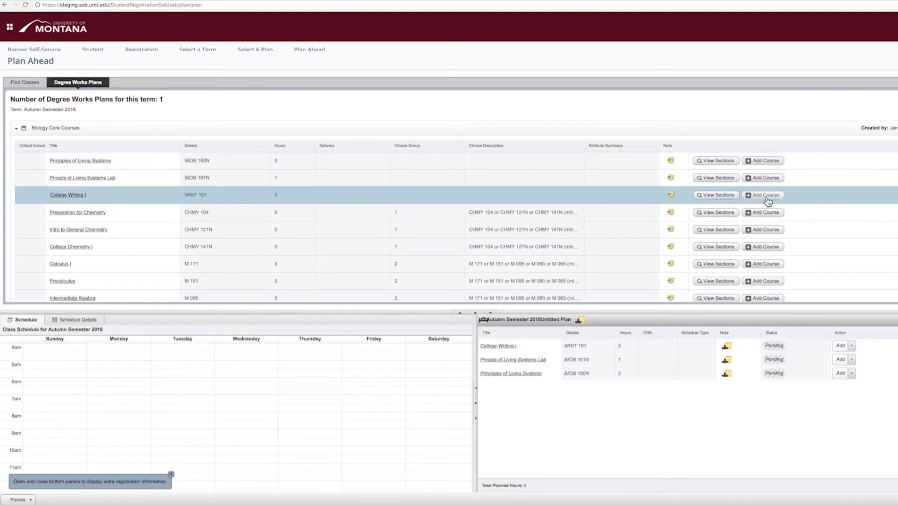
pyautogui.click(761, 248)
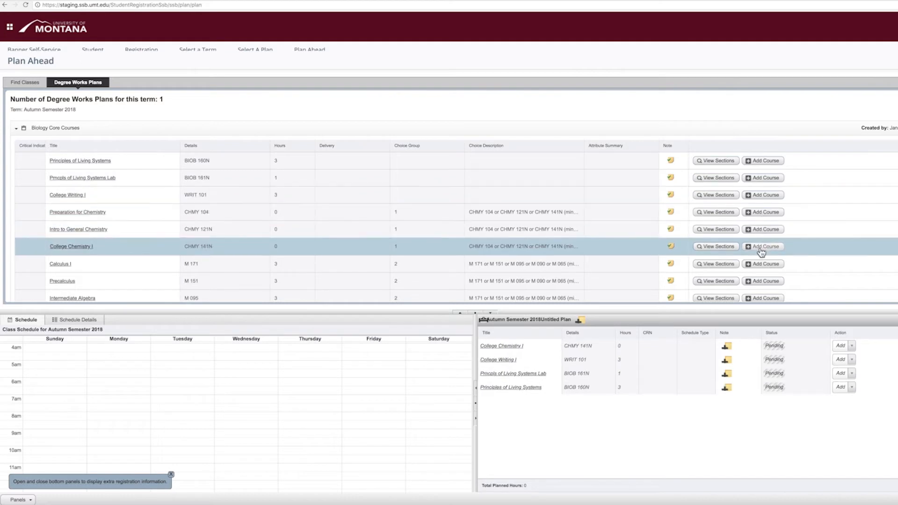
pyautogui.scroll(-3, 837, 224)
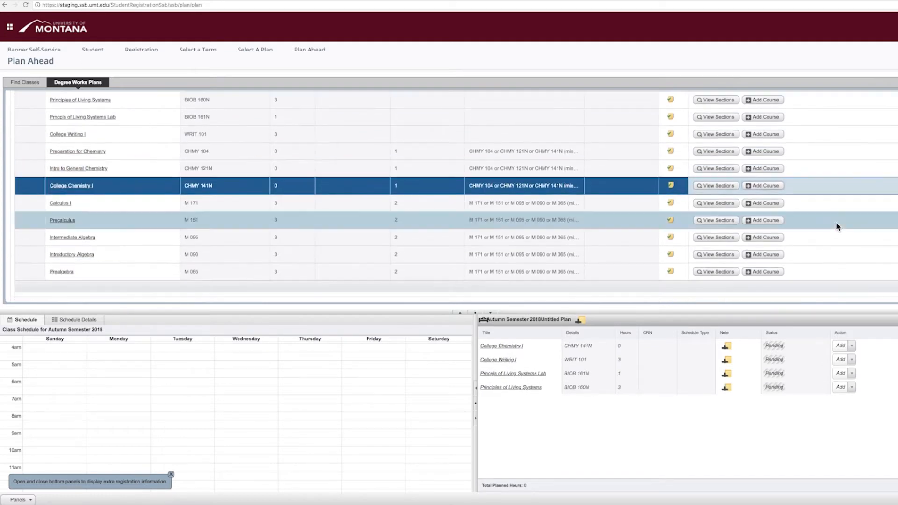
pyautogui.click(765, 222)
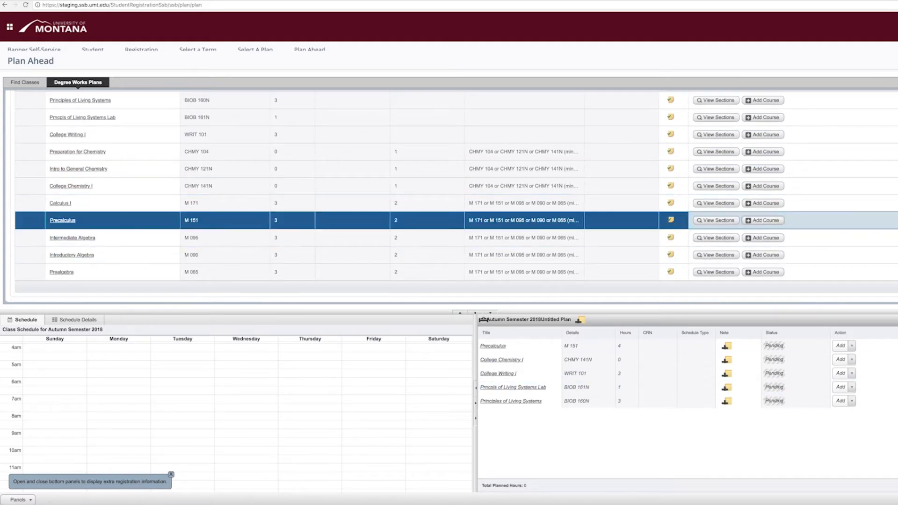
# - Save the plan under the name Autumn 2018
pyautogui.write('Autu')
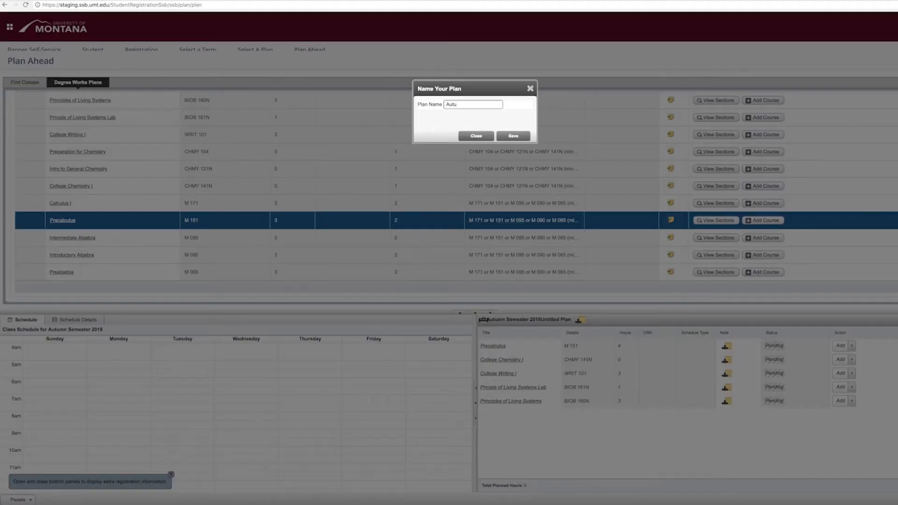
pyautogui.write('mn 2018')
pyautogui.click(512, 136)
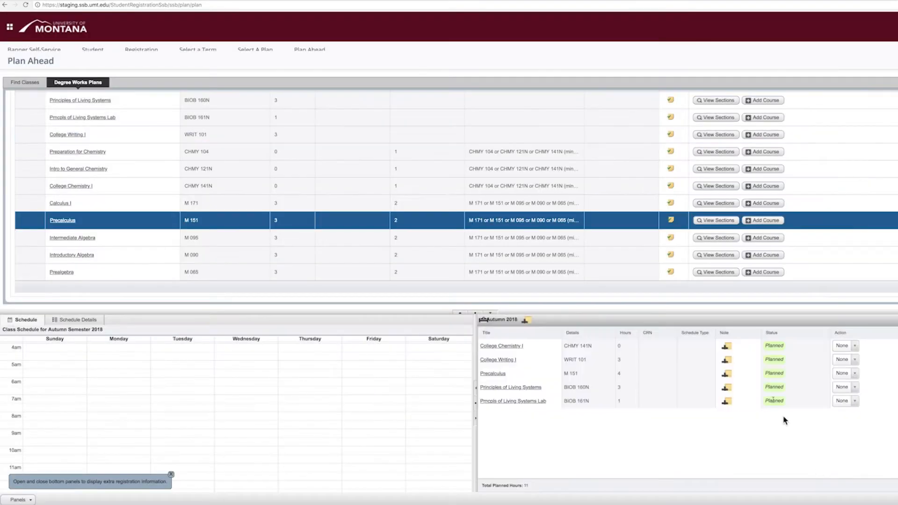
# - Go to Register for Classes and continue with Autumn Semester 2018 and the student's alternate PIN
pyautogui.click(144, 50)
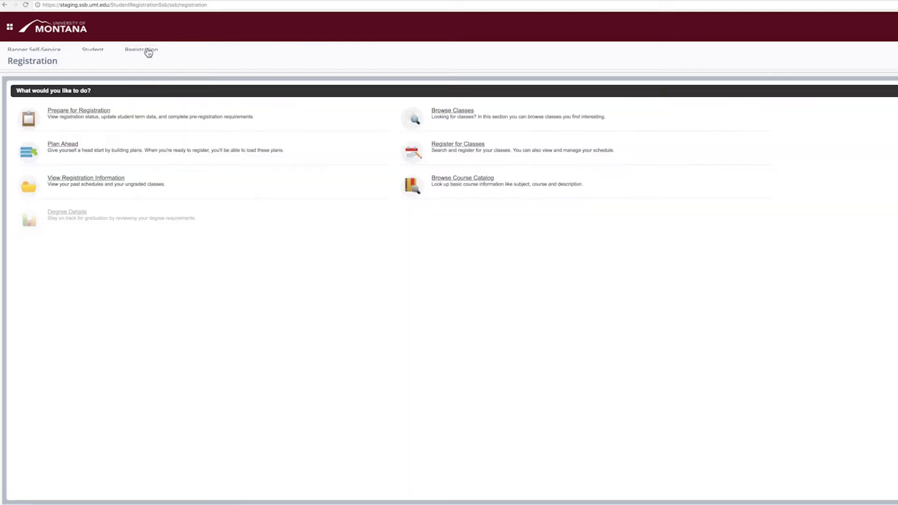
pyautogui.click(450, 145)
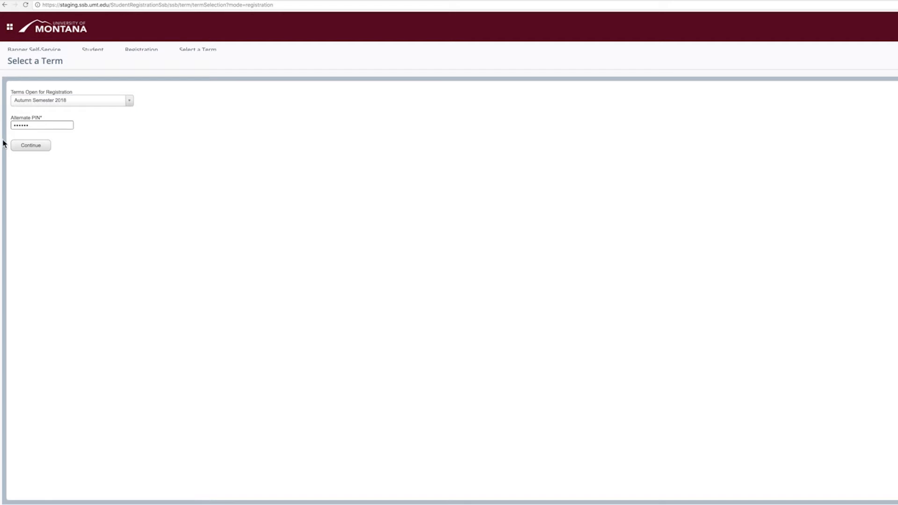
pyautogui.click(28, 145)
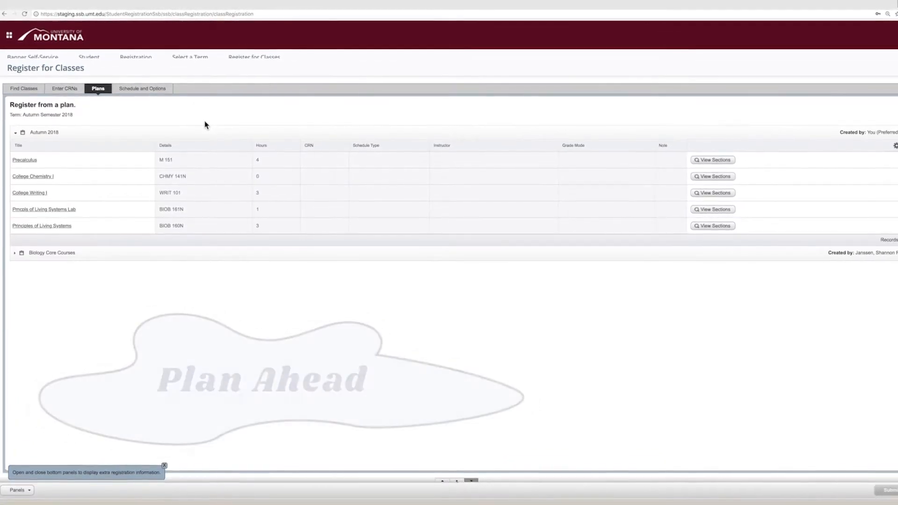
# - Add Precalculus M 151 section 01 from the Autumn 2018 plan and submit the pending registrations
pyautogui.click(722, 163)
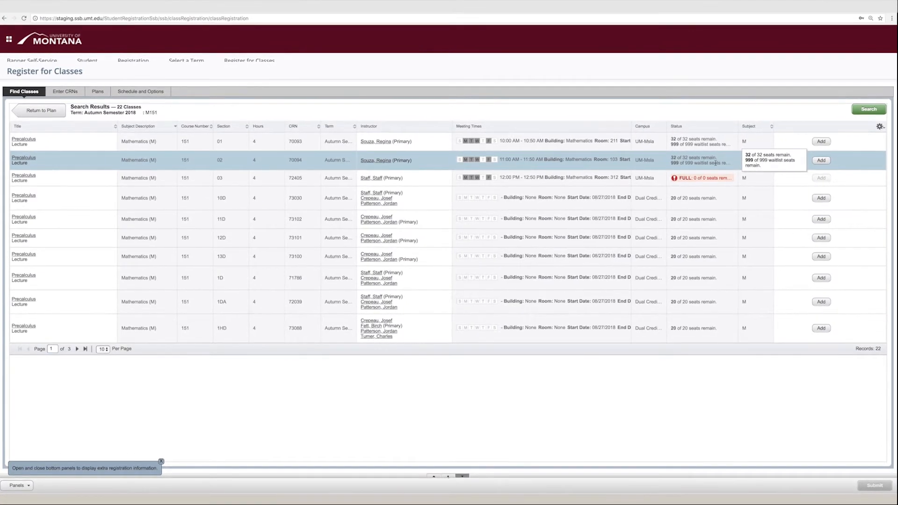
pyautogui.click(821, 145)
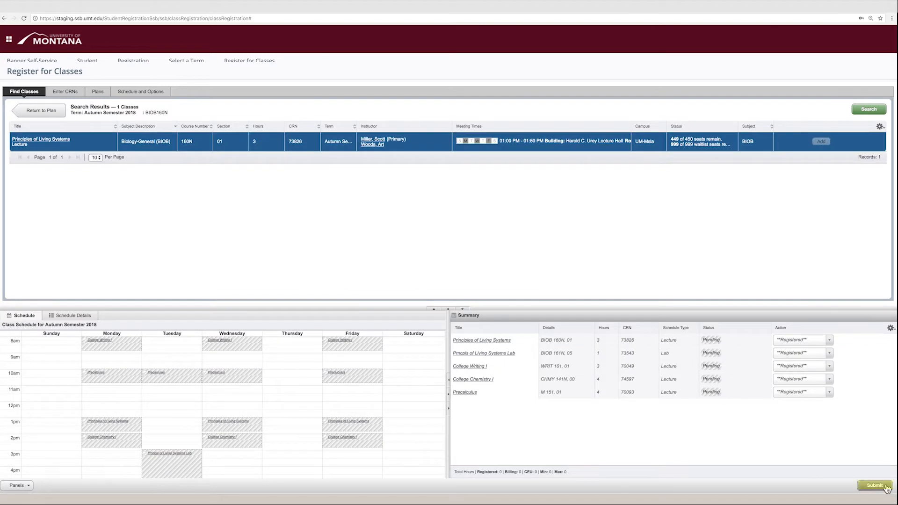
pyautogui.click(875, 485)
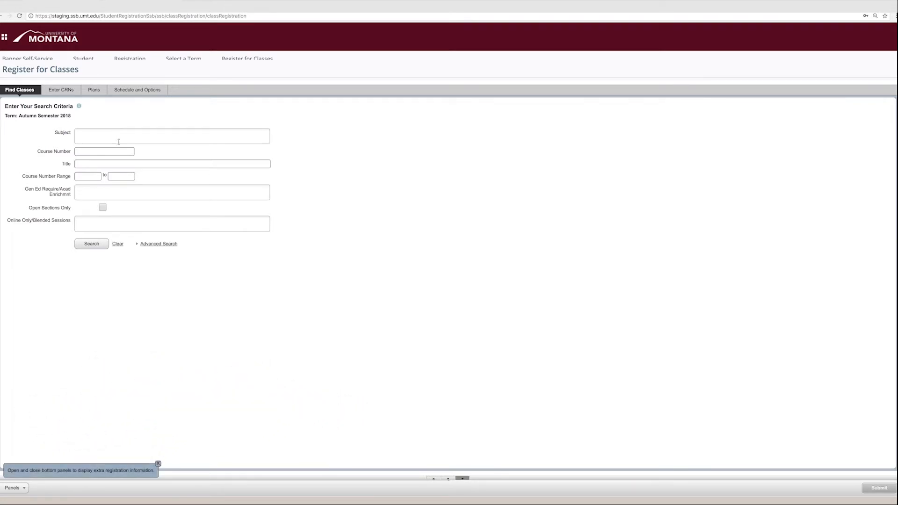
# - Run an advanced class search for subject Biology-Microbiology (BIOM) with the title General Para%
pyautogui.click(157, 244)
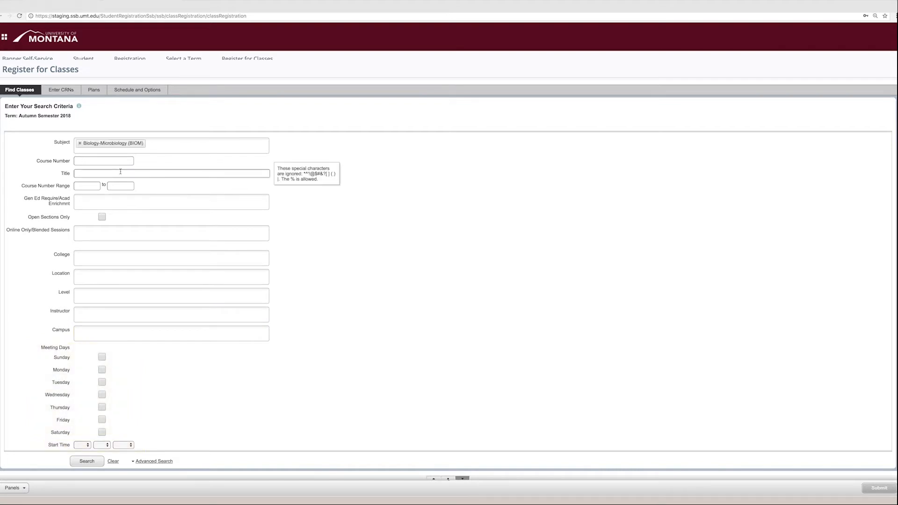
pyautogui.write('General Para%')
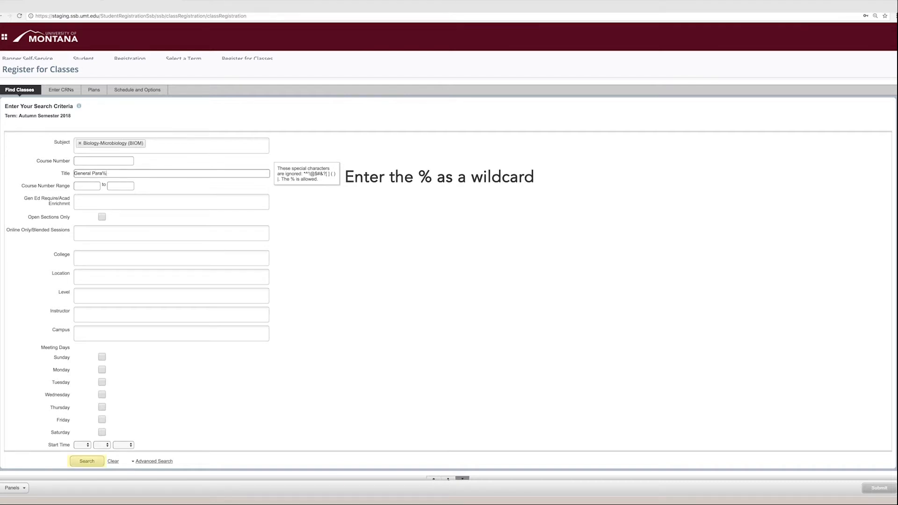
pyautogui.click(88, 462)
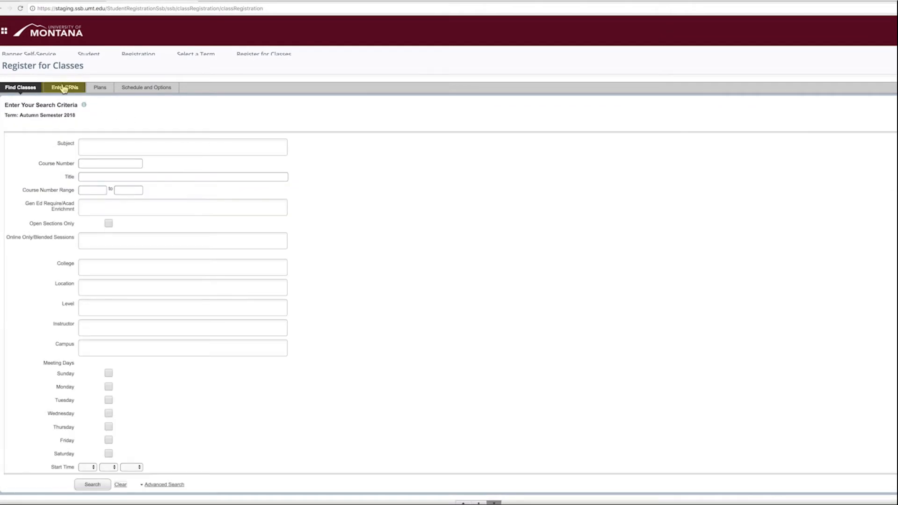
# - Add the class with CRN 72198 to the registration summary by its reference number
pyautogui.click(64, 88)
pyautogui.click(46, 134)
pyautogui.write('72')
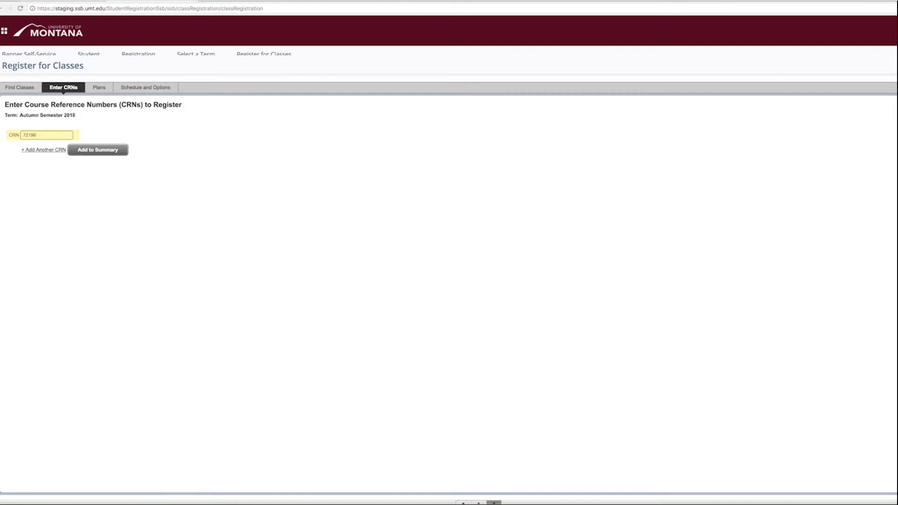
pyautogui.write('198')
pyautogui.click(98, 150)
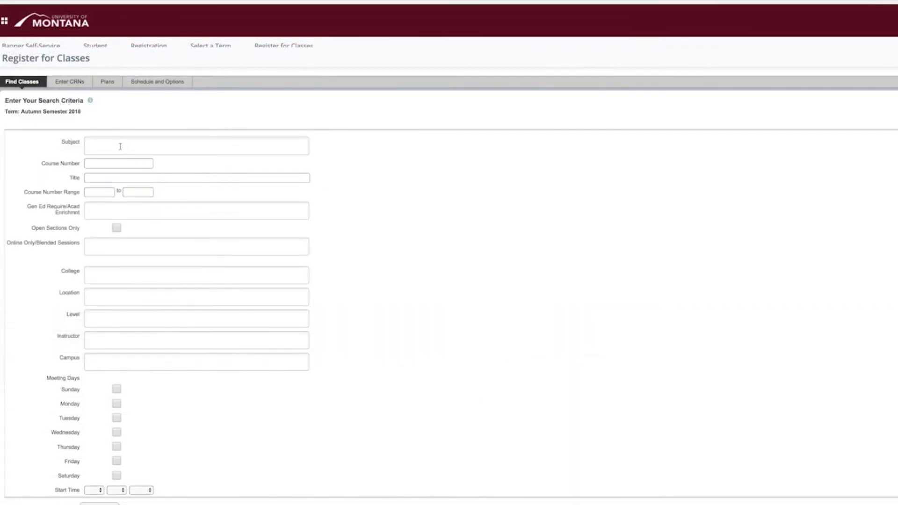
# - Search for Media Arts (MART) course number 111A and open the details of Intro to Photoshop section 50
pyautogui.click(121, 146)
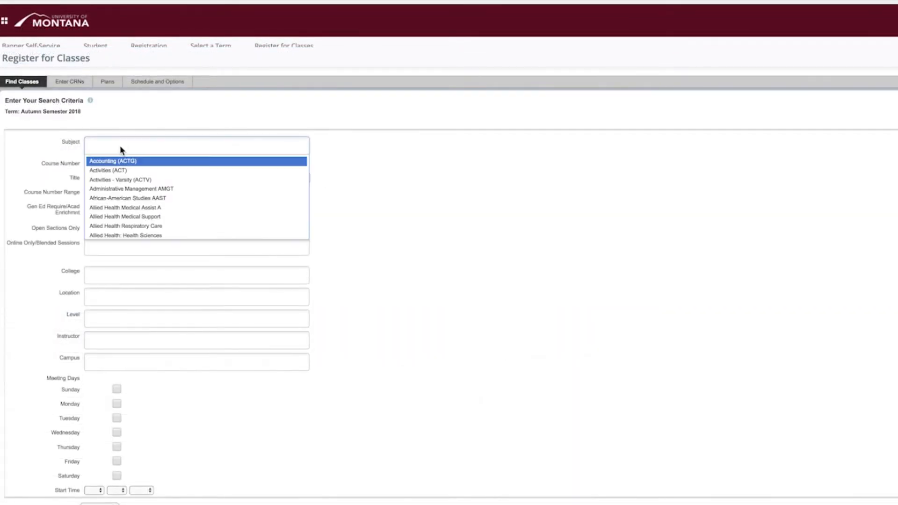
pyautogui.write('Mart')
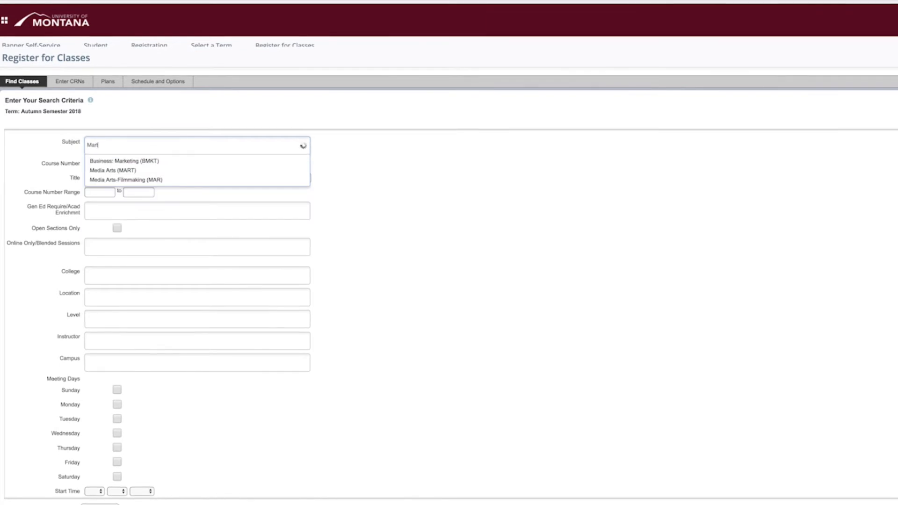
pyautogui.press('Return')
pyautogui.scroll(-2, 196, 314)
pyautogui.press('Tab')
pyautogui.write('111A')
pyautogui.press('Return')
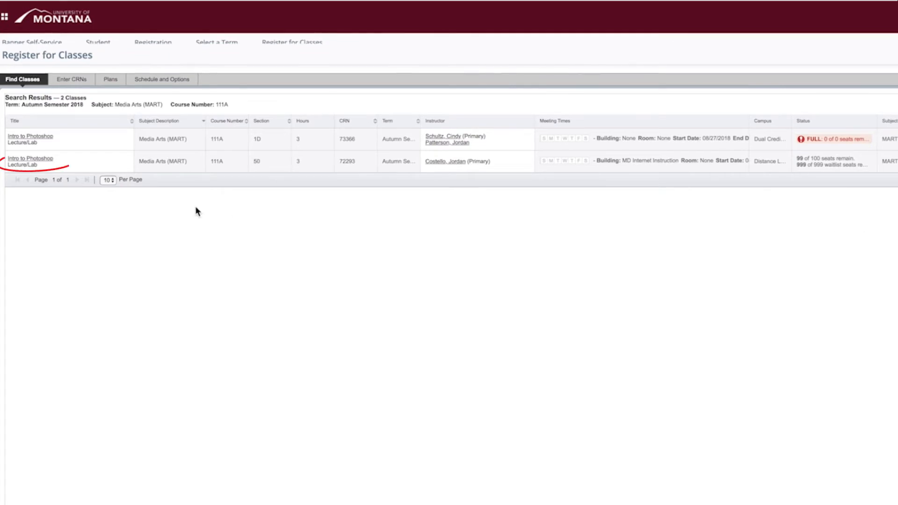
pyautogui.click(48, 160)
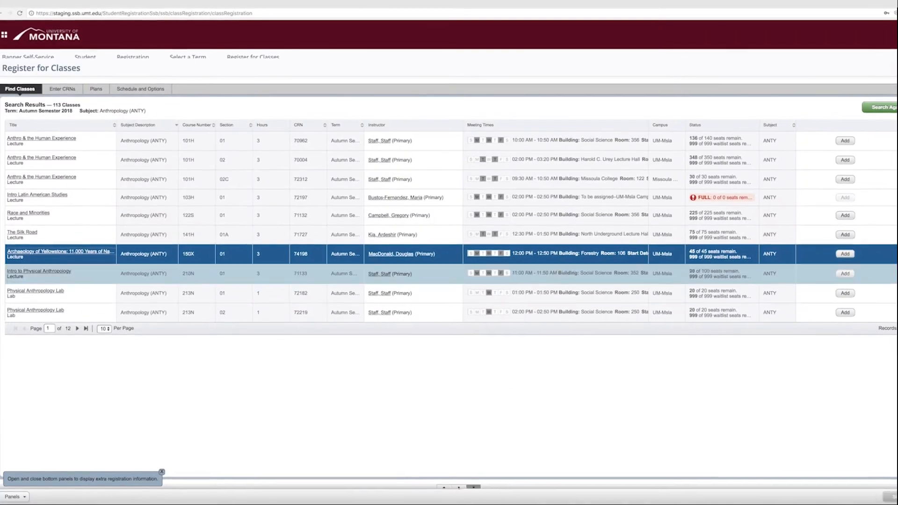
# - Hide the Section, Hours, CRN, Term, Instructor and Subject columns in the class search results
pyautogui.click(888, 125)
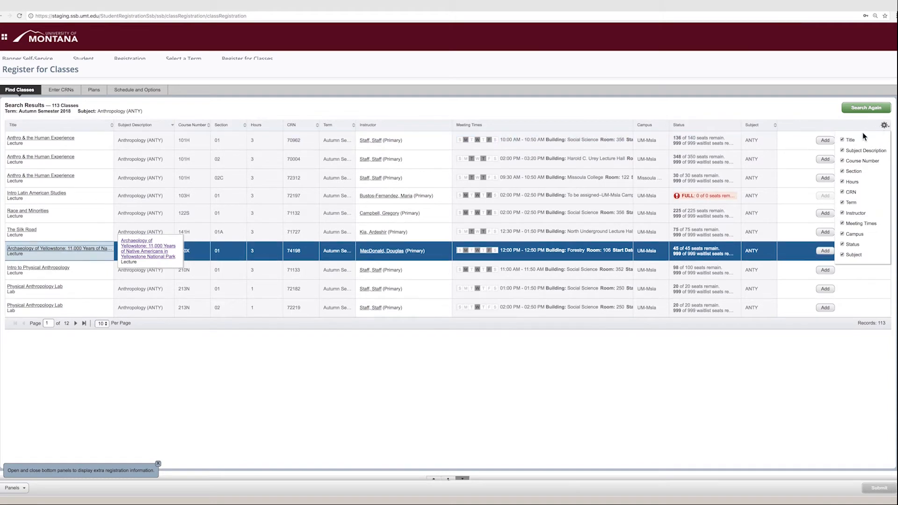
pyautogui.click(843, 171)
pyautogui.click(843, 181)
pyautogui.click(847, 191)
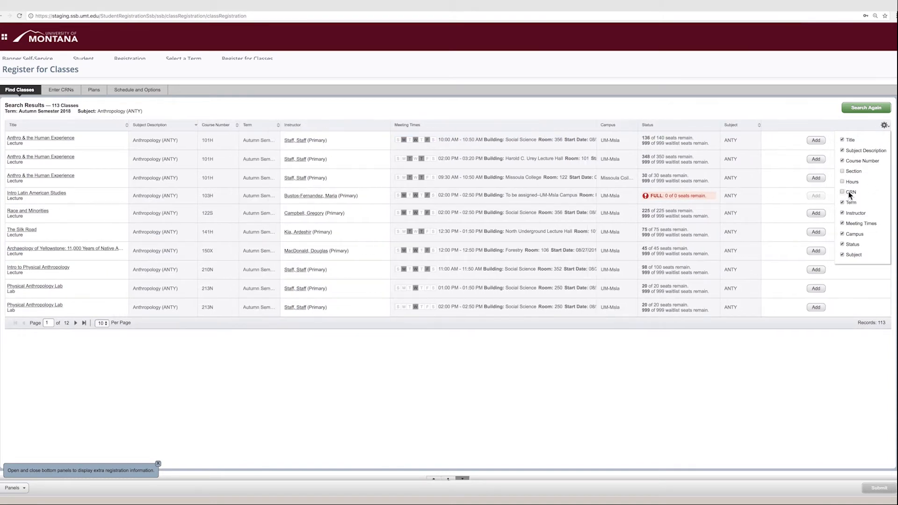
pyautogui.click(842, 203)
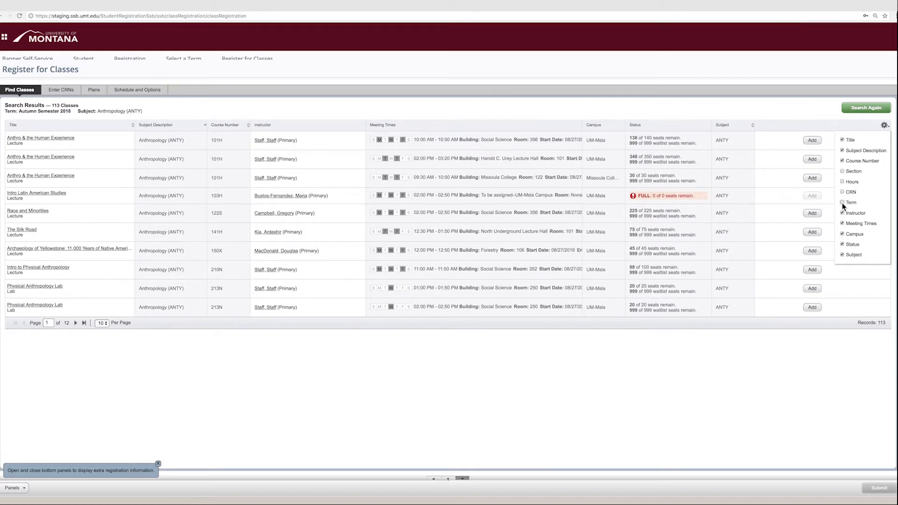
pyautogui.click(842, 213)
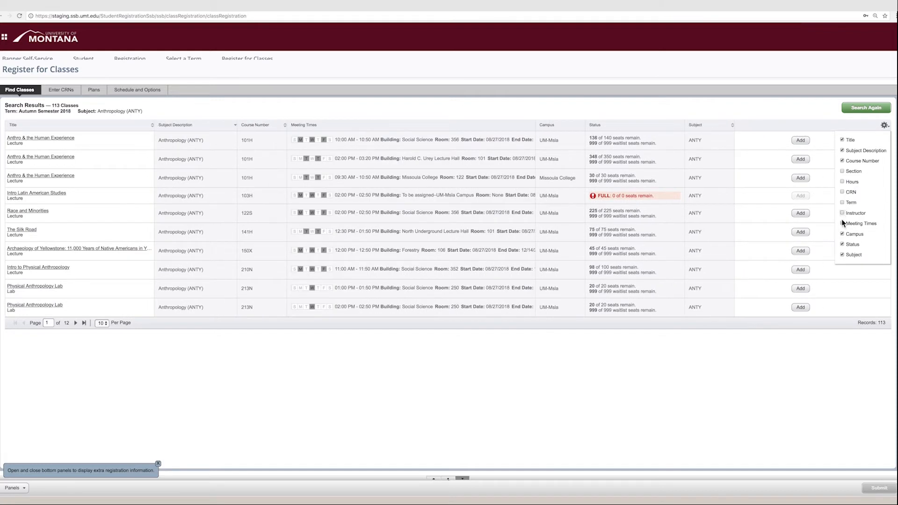
pyautogui.click(842, 254)
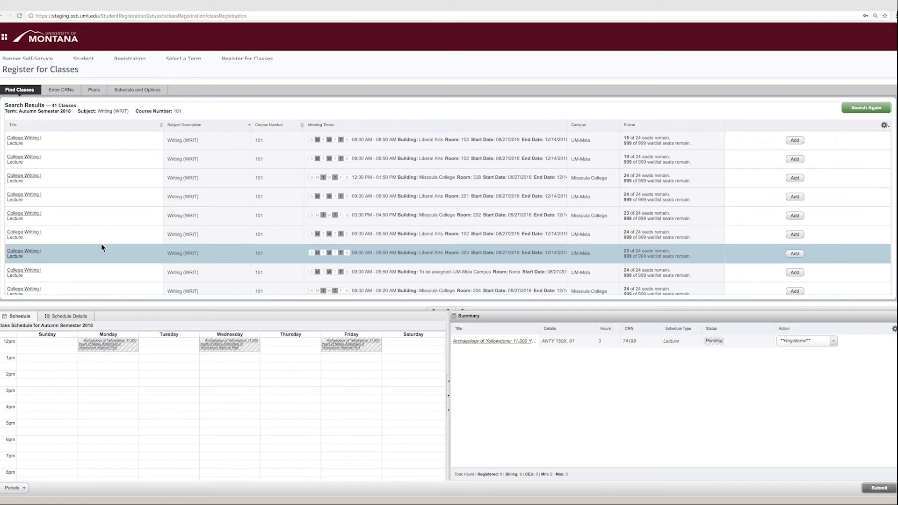
# - Add the 08:00 AM College Writing I section in Liberal Arts room 102 to the summary
pyautogui.click(790, 140)
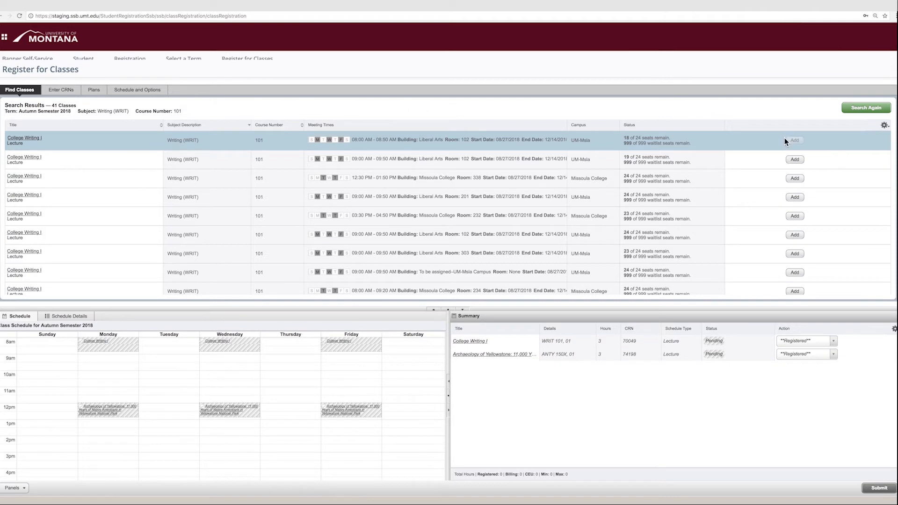
# - Search for Biology-General (BIOB) course number 101N and view the linked sections of the 11:00 AM Discover Biology lecture
pyautogui.click(866, 108)
pyautogui.write('bio')
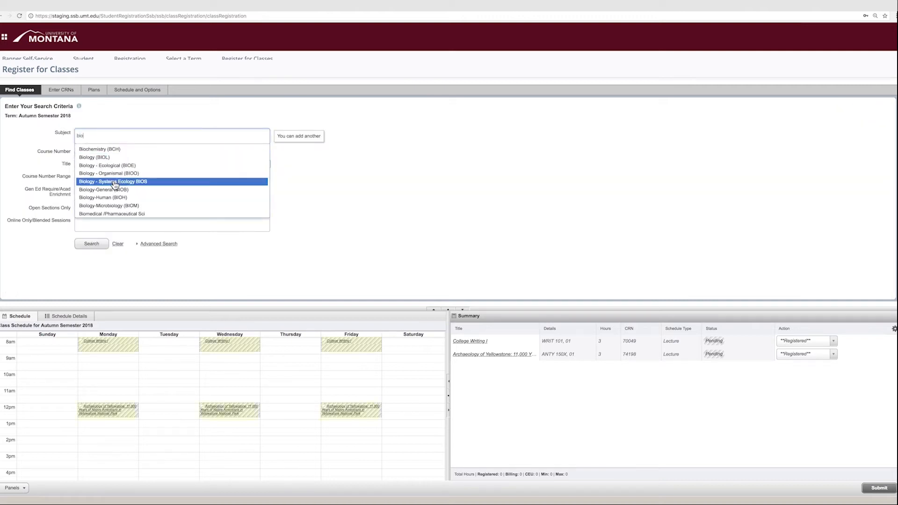
pyautogui.click(115, 189)
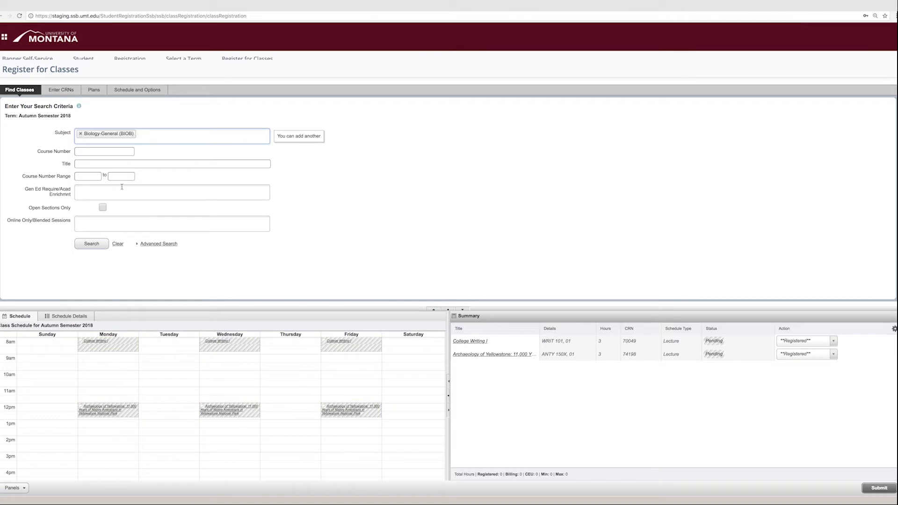
pyautogui.click(92, 153)
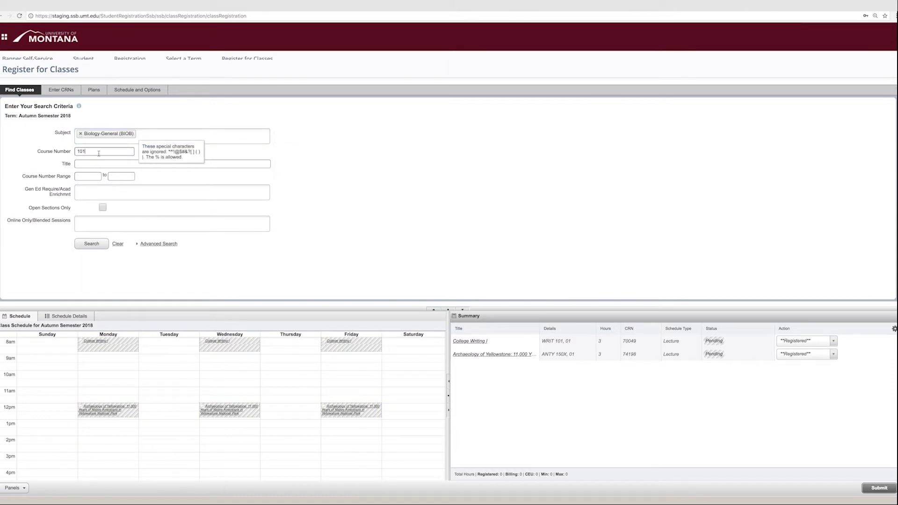
pyautogui.click(91, 243)
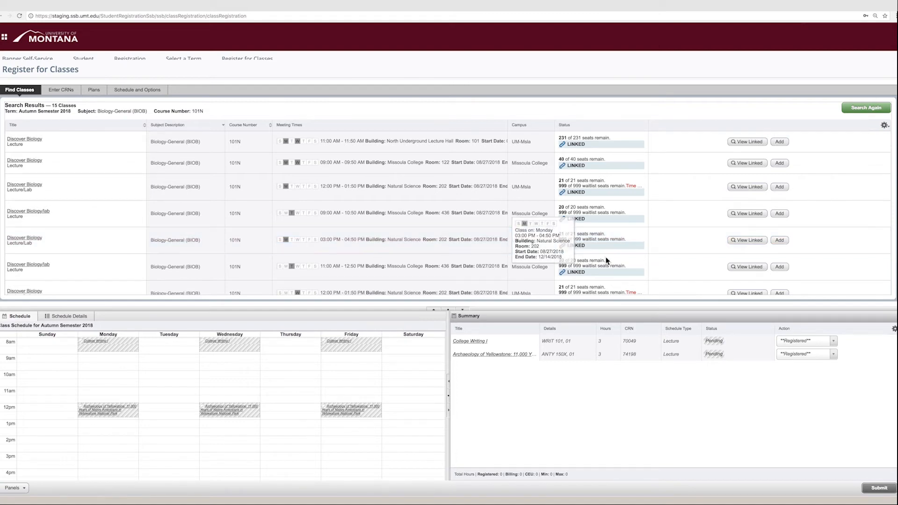
pyautogui.click(744, 142)
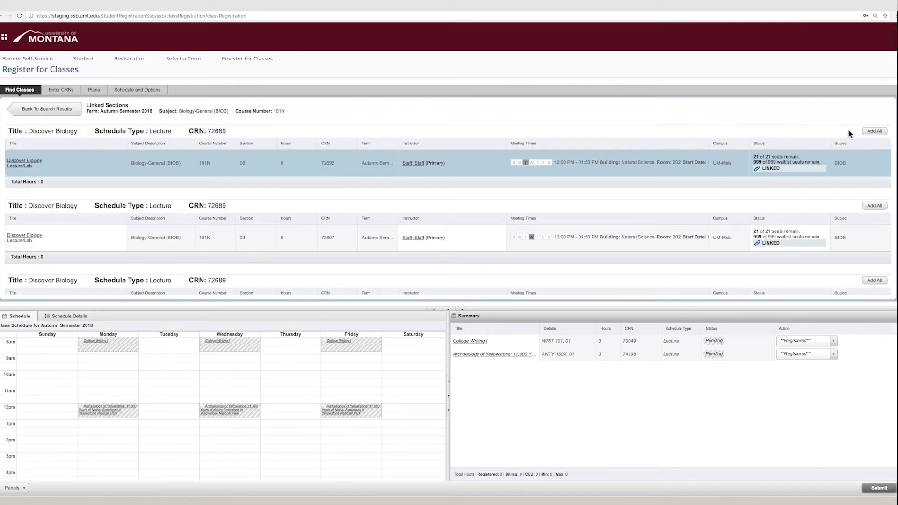
# - Add the Discover Biology lecture with its linked Tuesday 12:00 PM section 06 and submit the pending classes for registration
pyautogui.click(873, 132)
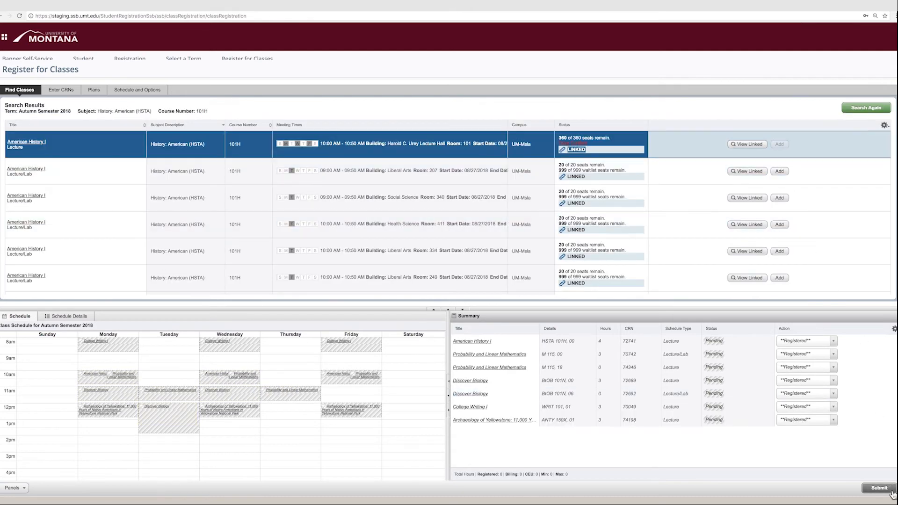
pyautogui.click(891, 490)
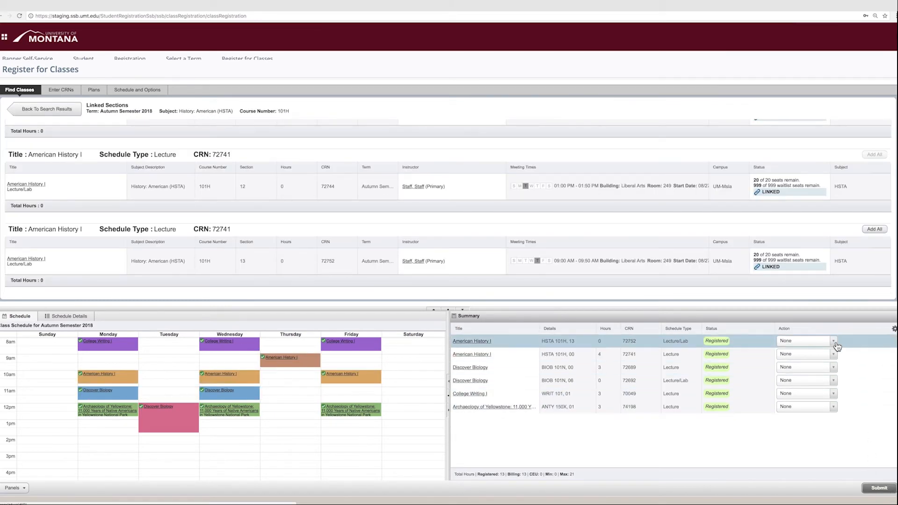
# - Set both American History I sections (HSTA 101H, 13 and 00) to Drop/Delete in the summary and submit the changes
pyautogui.click(834, 340)
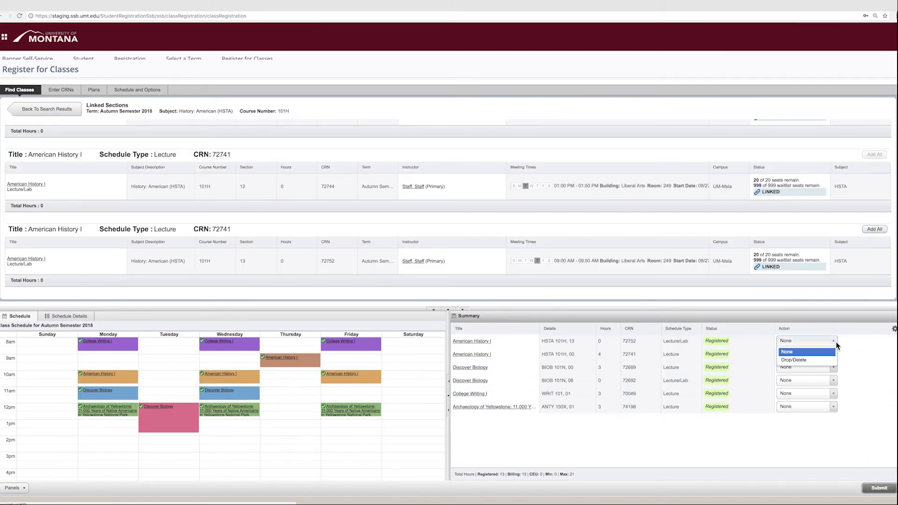
pyautogui.click(803, 360)
pyautogui.click(828, 354)
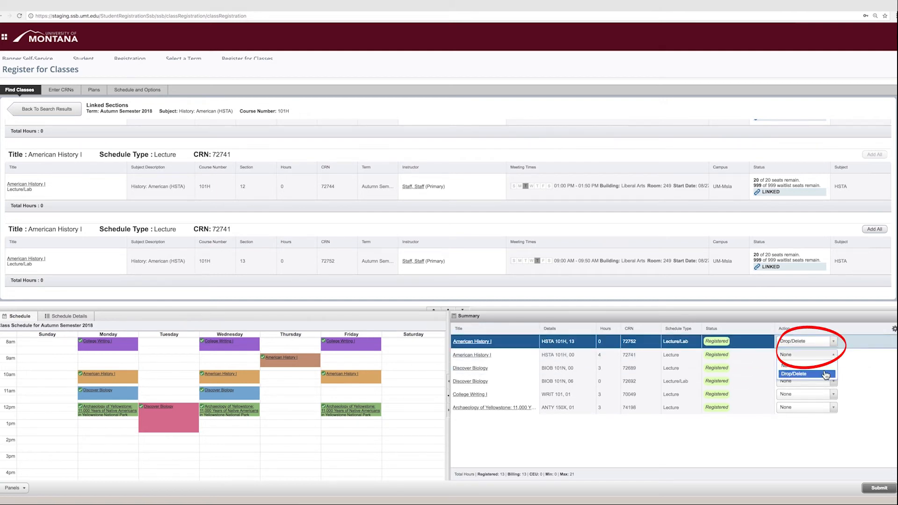
pyautogui.click(825, 374)
pyautogui.click(885, 487)
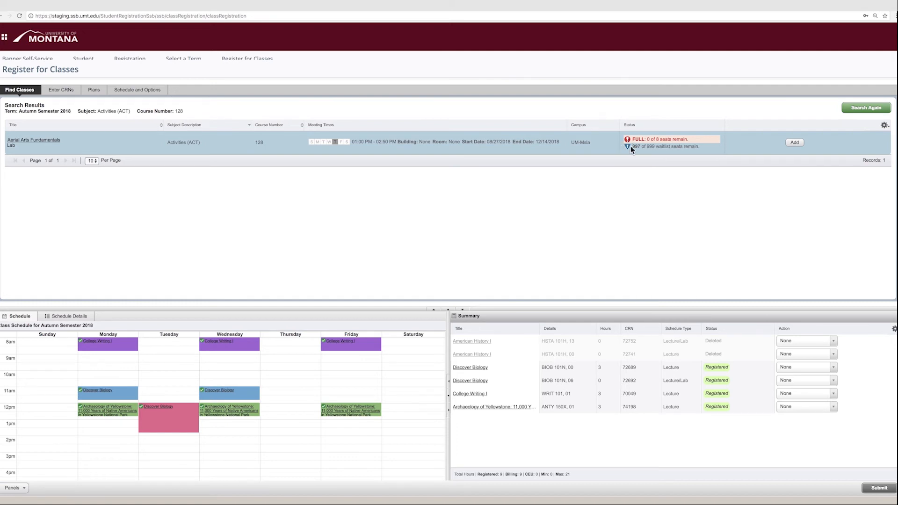
# - Try to register for Aerial Arts Fundamentals (ACT 128, 01), and resubmit it with the Wait List action
pyautogui.click(793, 143)
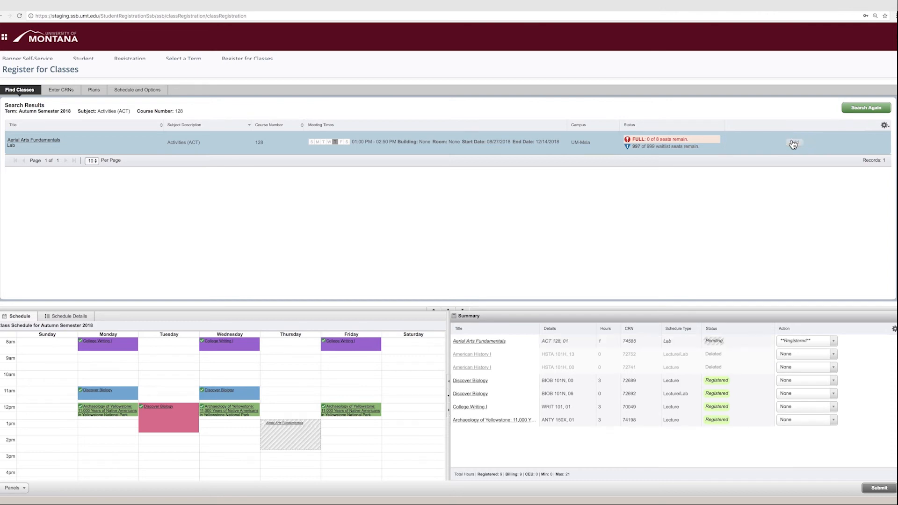
pyautogui.click(866, 490)
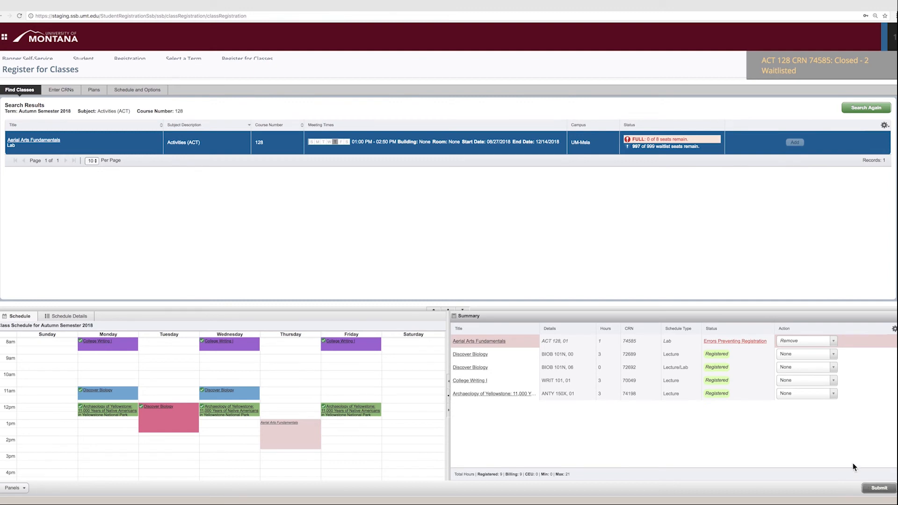
pyautogui.click(813, 338)
pyautogui.click(814, 371)
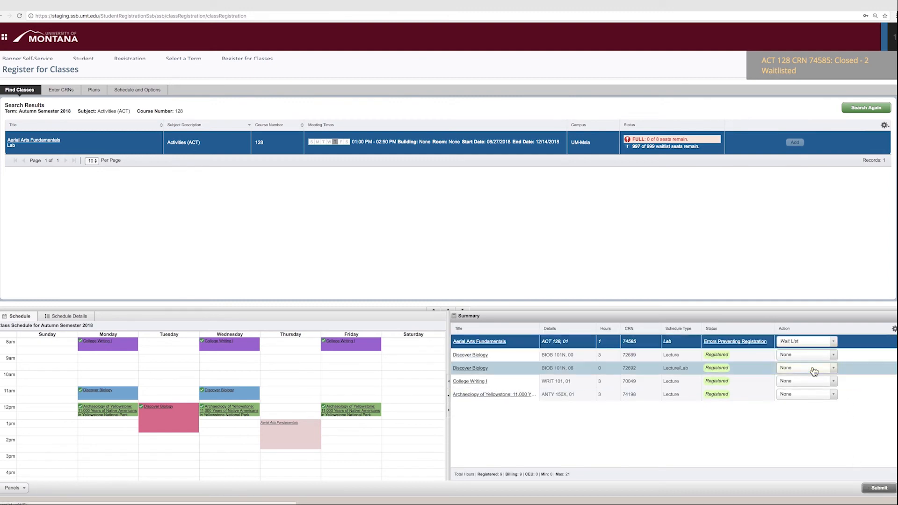
pyautogui.click(877, 490)
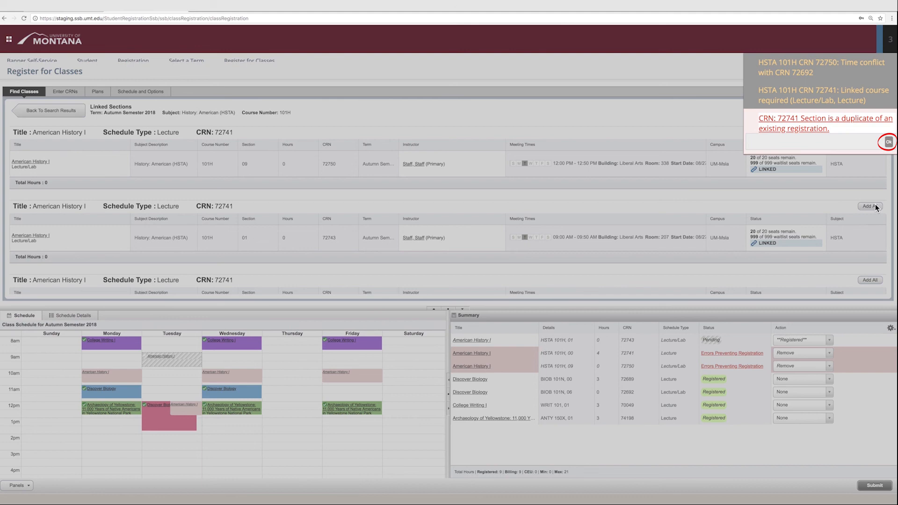
# - Acknowledge the duplicate registration error for American History I and submit the summary
pyautogui.click(888, 141)
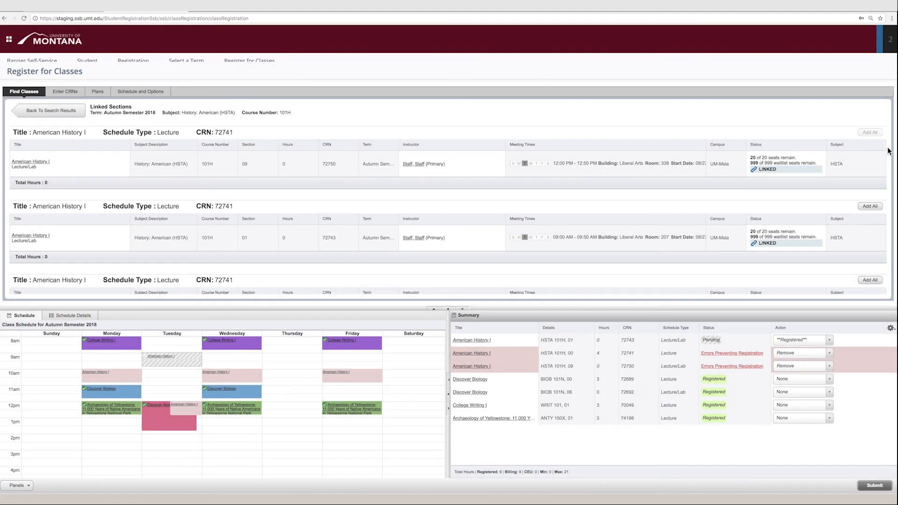
pyautogui.click(884, 489)
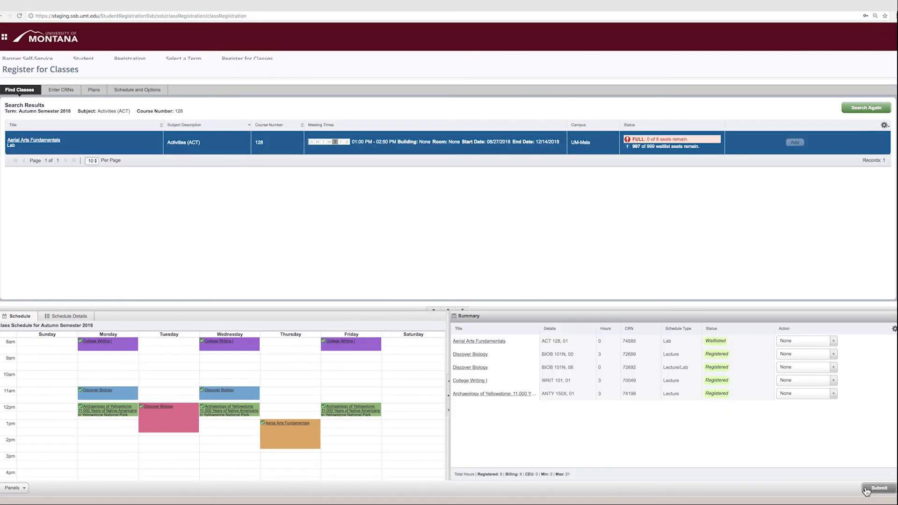